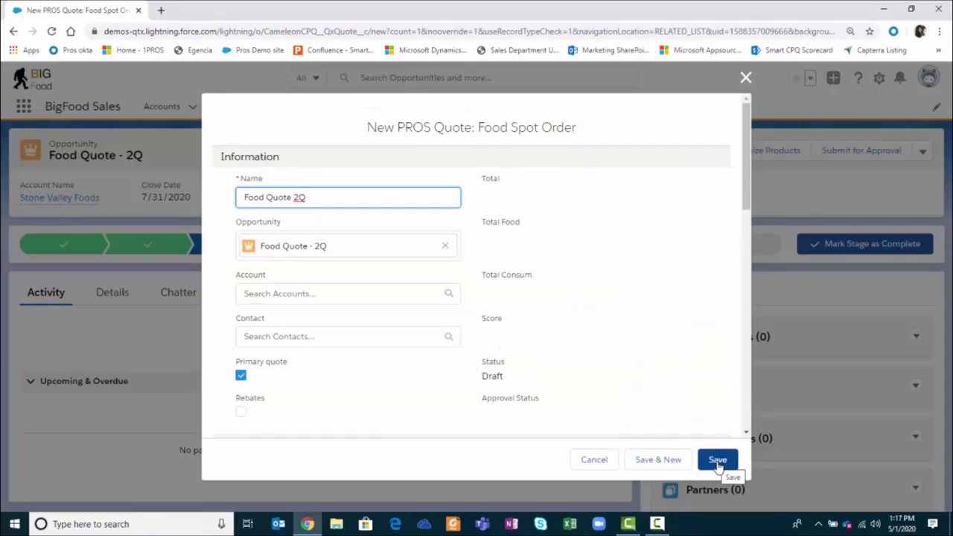
Save the new primary PROS quote named Food Quote 2Q.
click(717, 460)
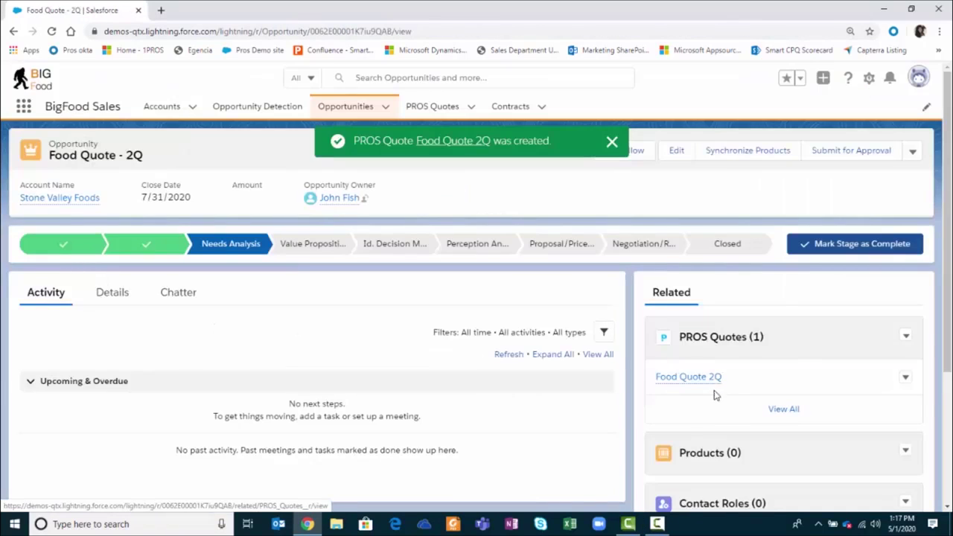
Open the Food Quote 2Q quote record and launch Product selection in the Smart CPQ panel.
click(706, 380)
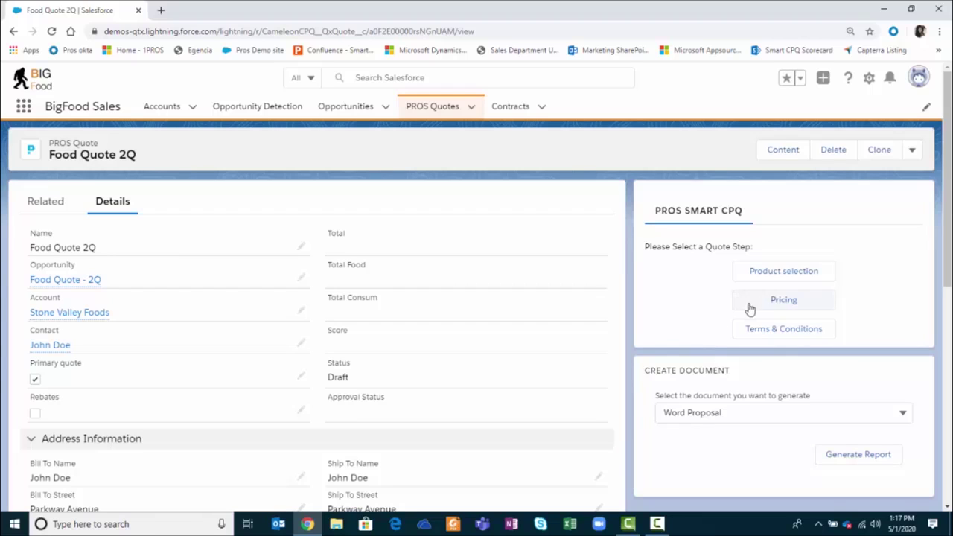
click(748, 275)
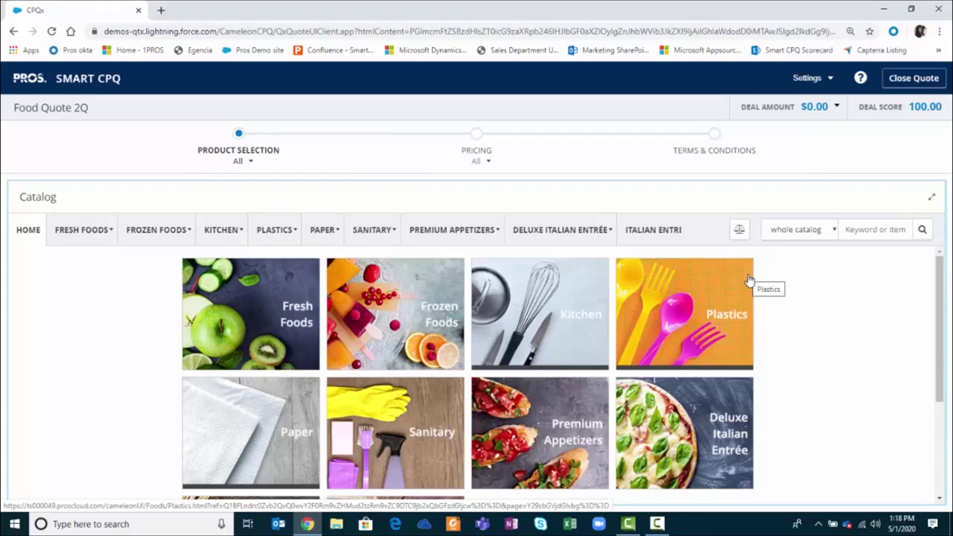
Add items from Fresh Foods > Fruits and Seasonings, then proceed to Pricing at $43.41.
click(290, 344)
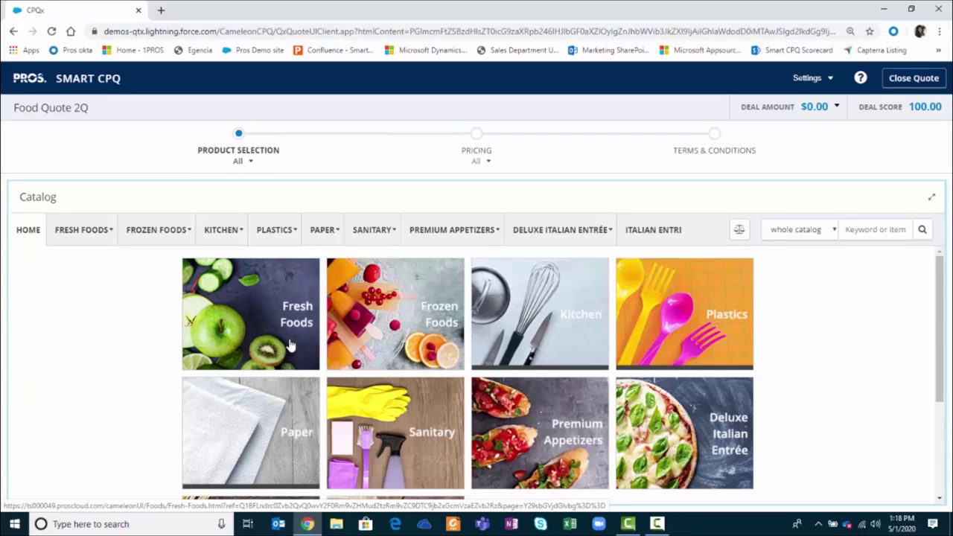
click(241, 349)
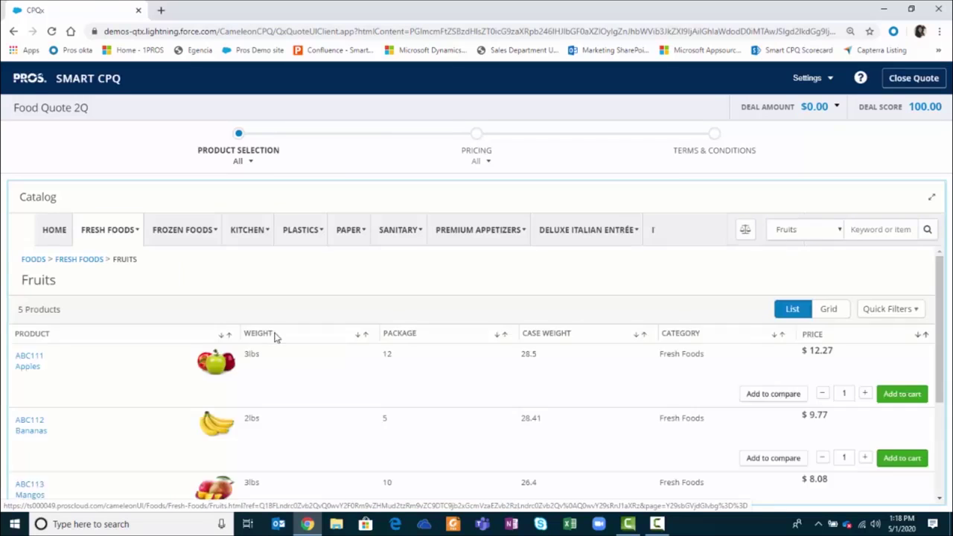
click(907, 399)
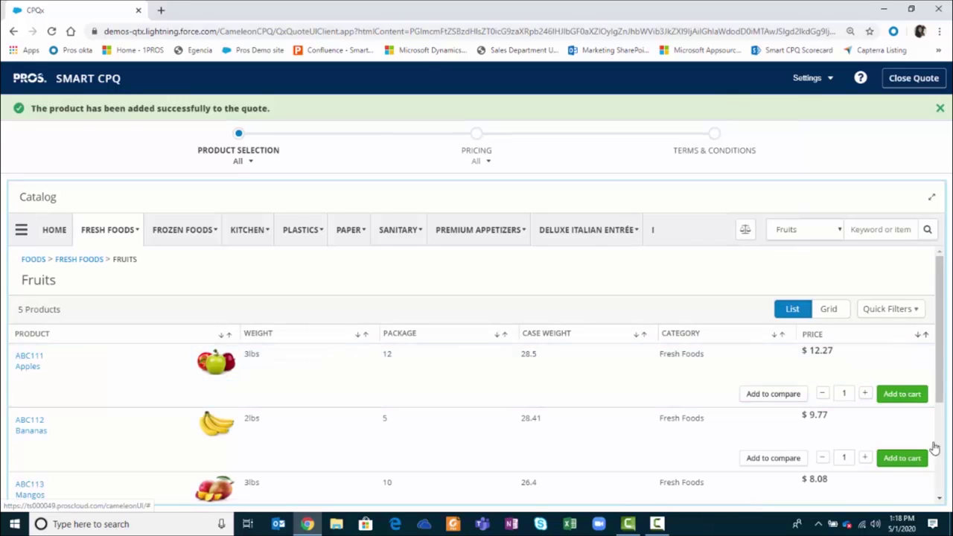
mouse_move(234, 235)
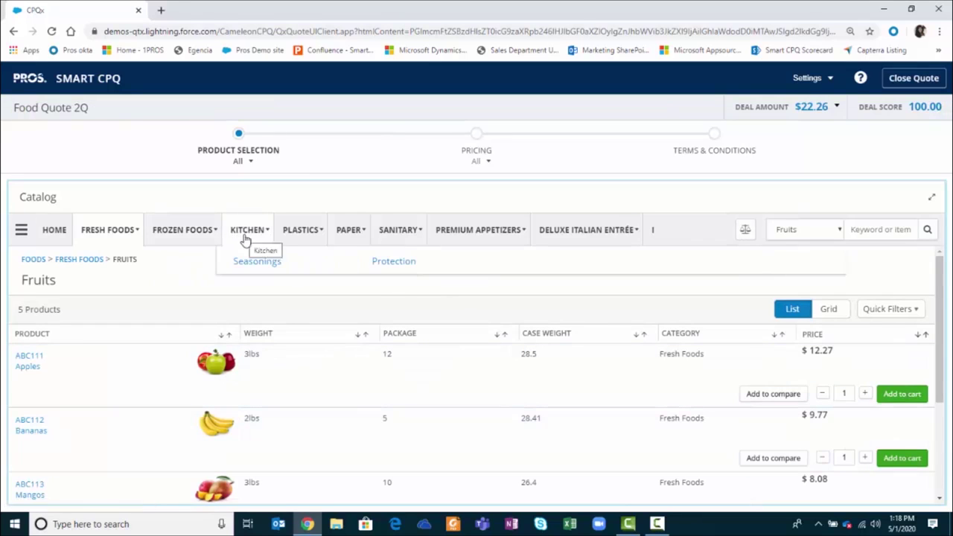
click(253, 268)
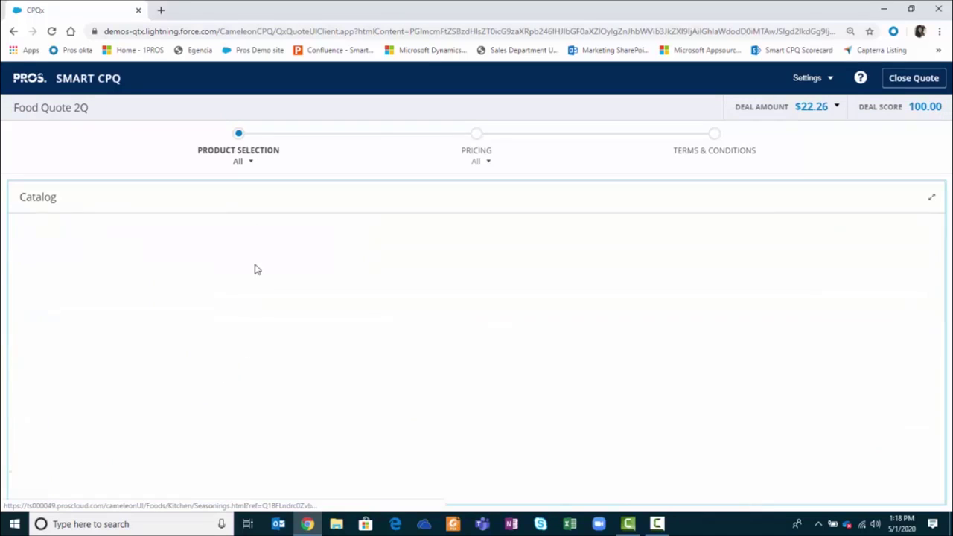
click(919, 399)
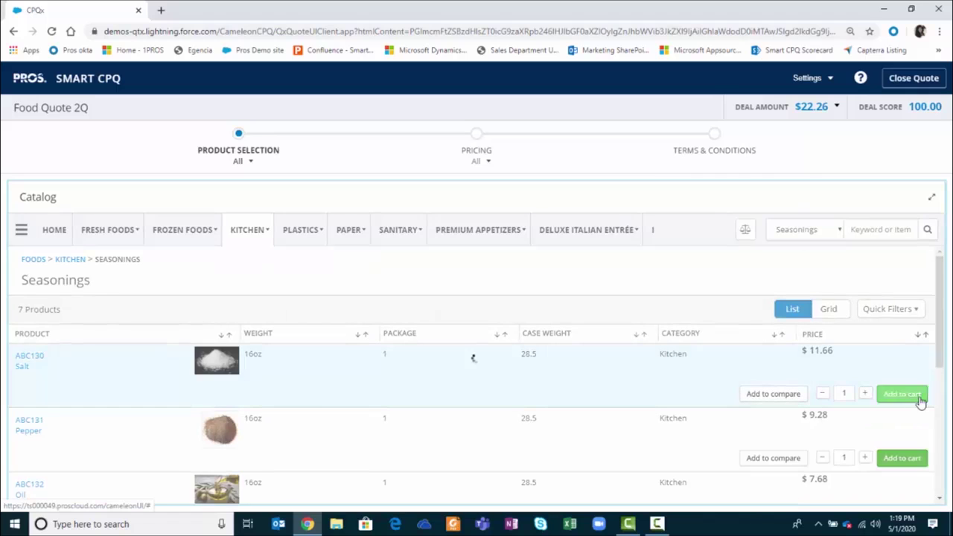
click(476, 145)
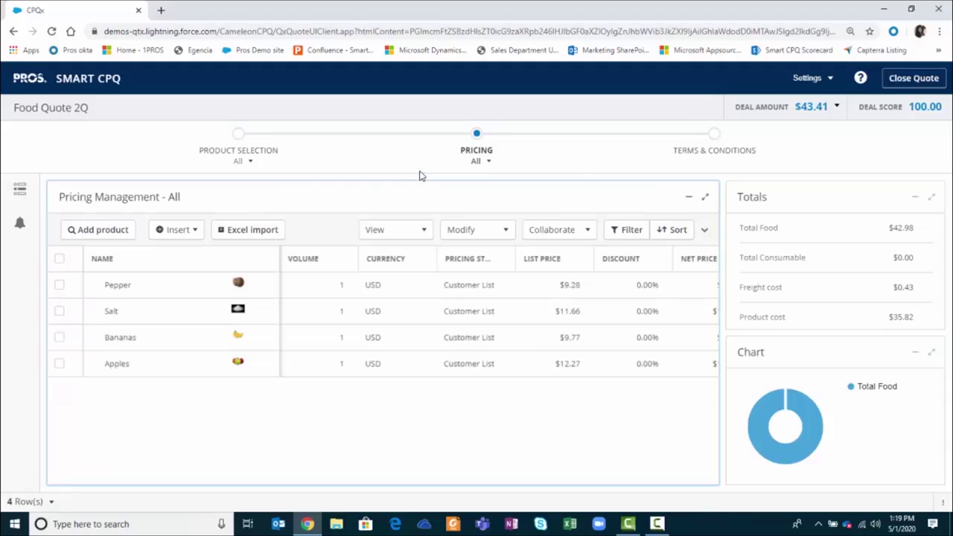
Search the catalog for 'napkins' and add Napkins as a new quote line.
click(119, 232)
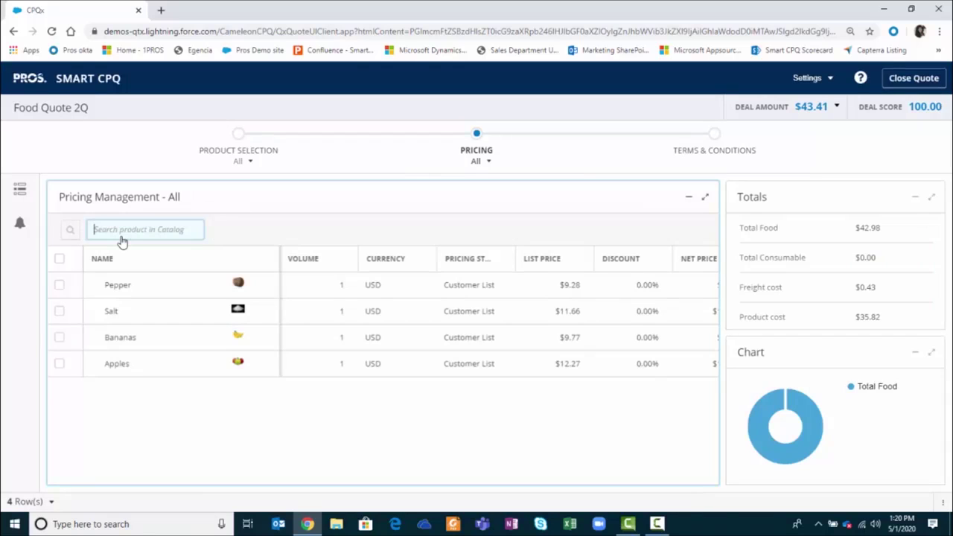
text(napkins)
key(Return)
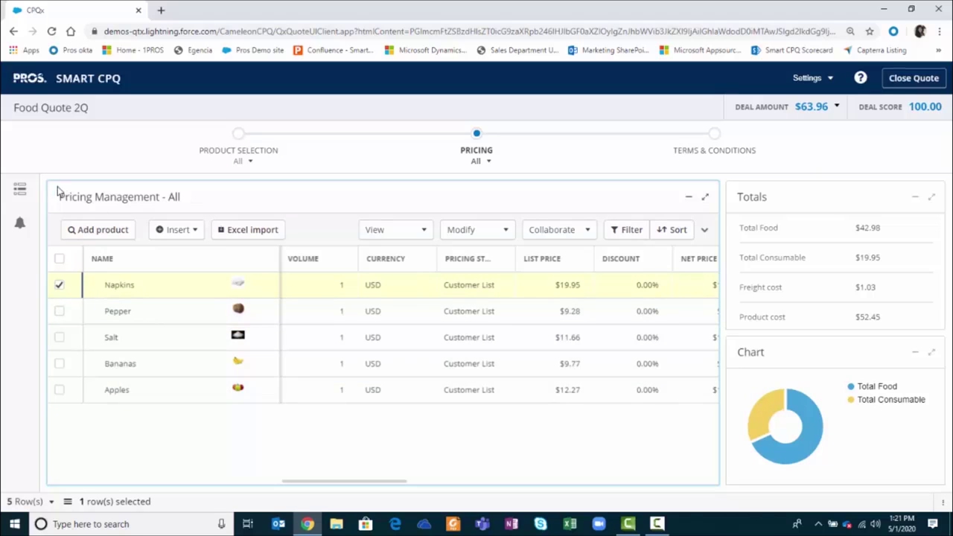
Review the Napkins line details, then close the panel to restore the totals.
click(20, 190)
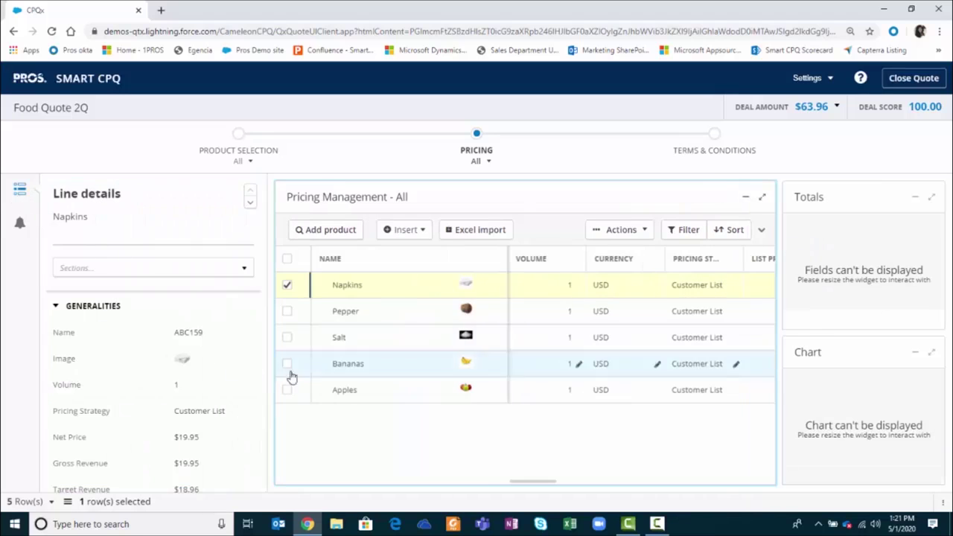
scroll(201, 417, down, 3)
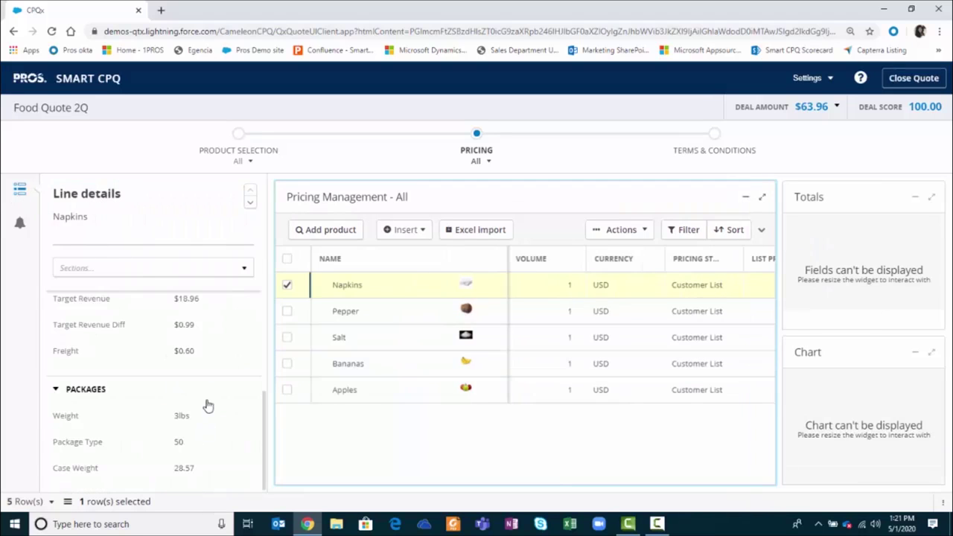
click(286, 285)
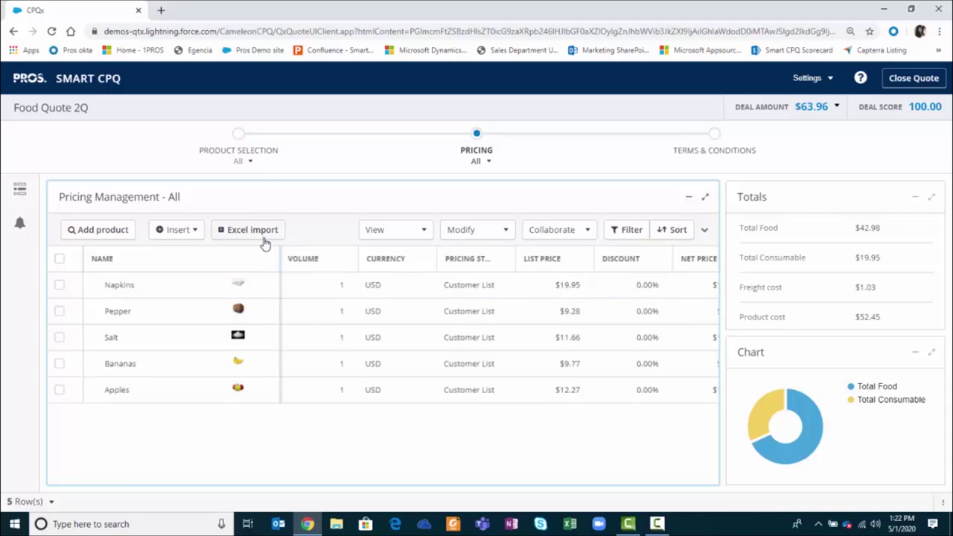
Import lines from Import_food_SpotOrder_2k.xlsx, growing the quote to 2117 rows.
click(262, 241)
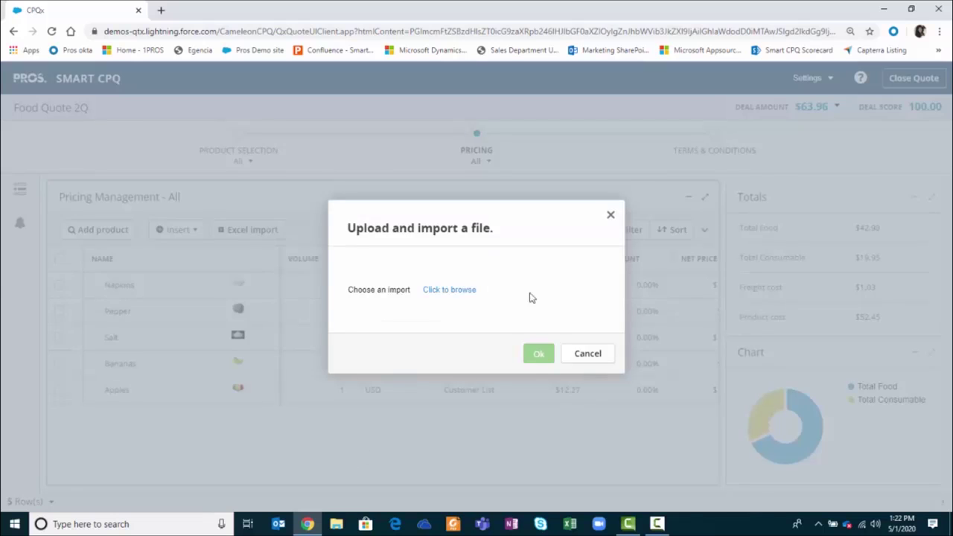
click(460, 290)
double_click(202, 85)
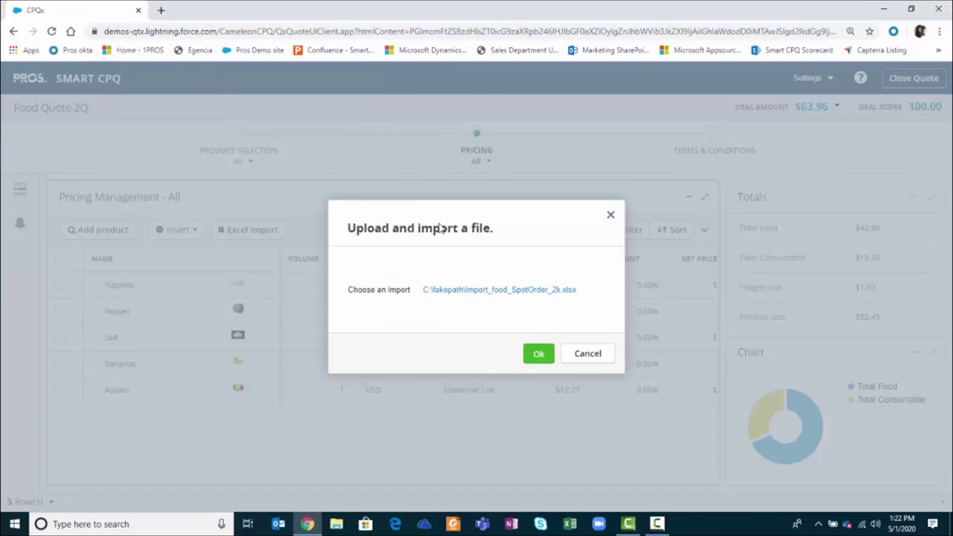
click(541, 360)
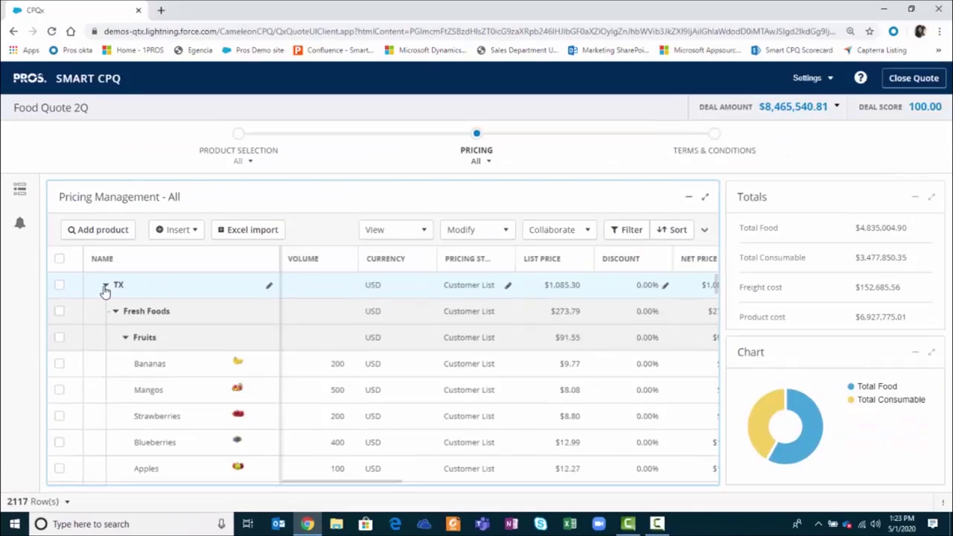
Collapse the TX and CA groups and place the Discount column right after Currency.
click(106, 287)
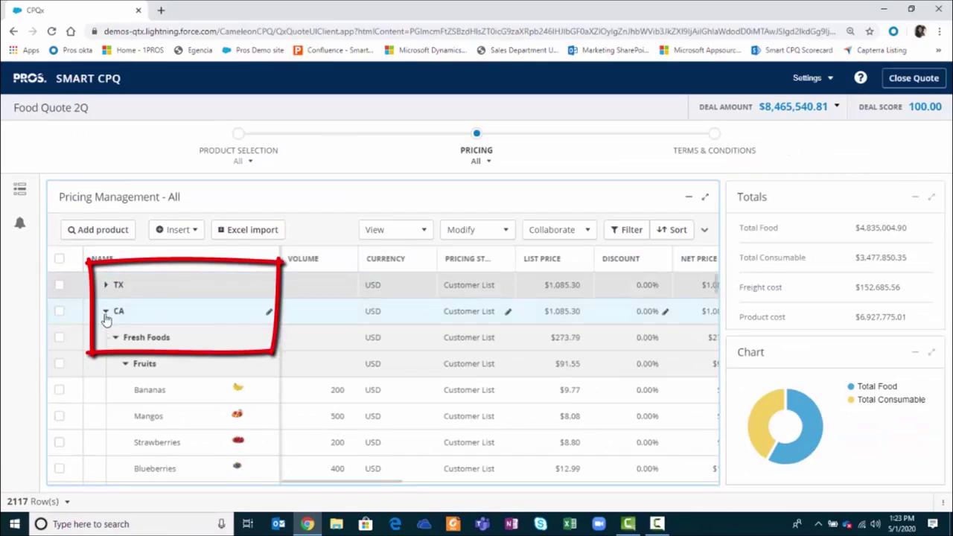
click(105, 313)
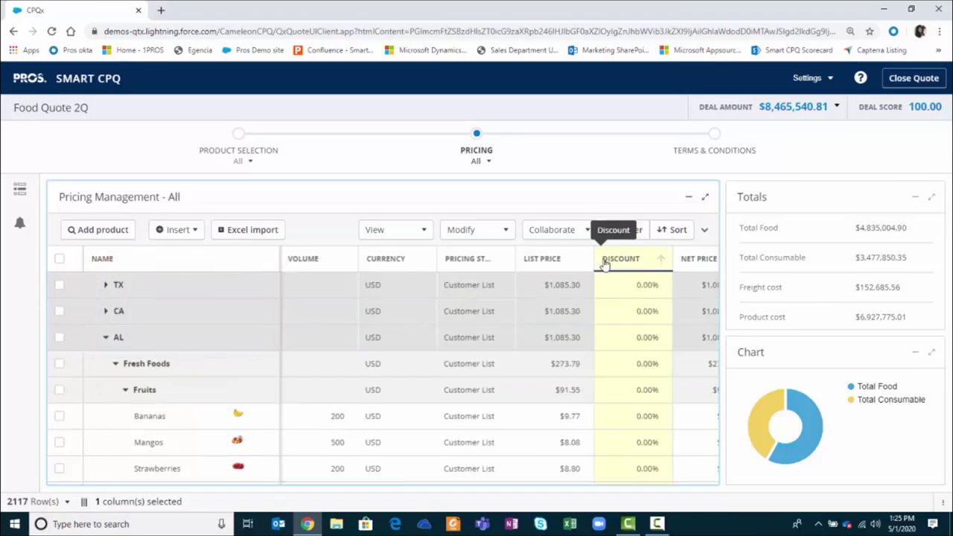
drag(605, 265, 453, 283)
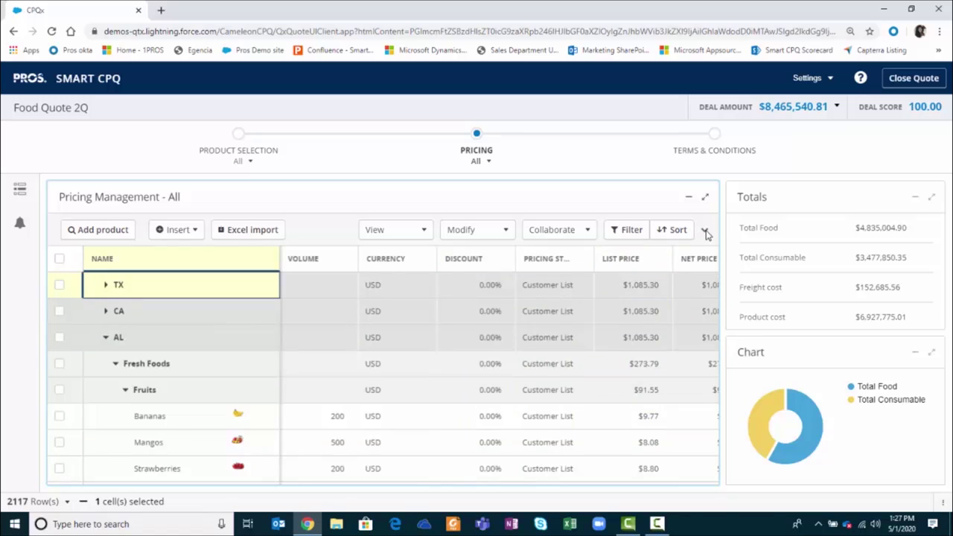
Set the grid's Show Rows option to Products only, leaving 1669 rows.
click(706, 232)
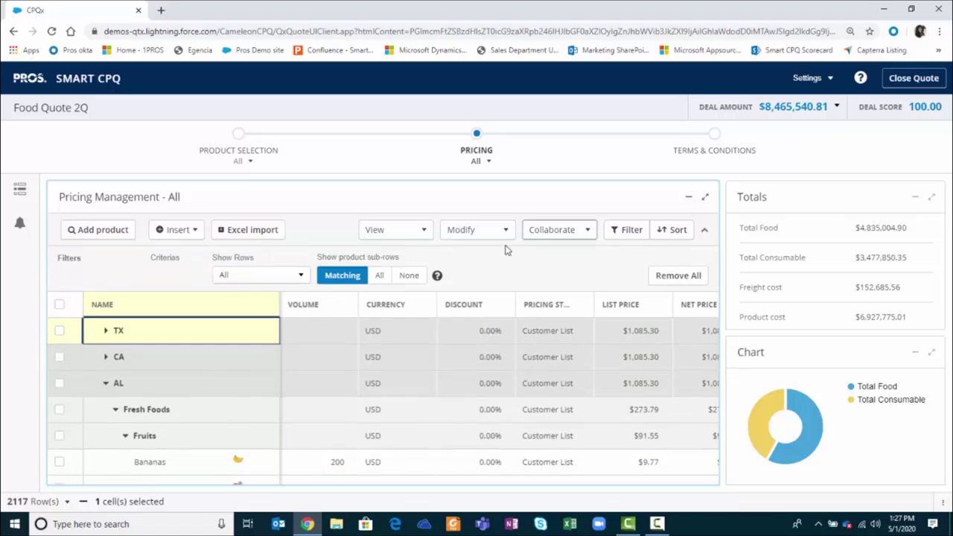
click(302, 277)
click(274, 314)
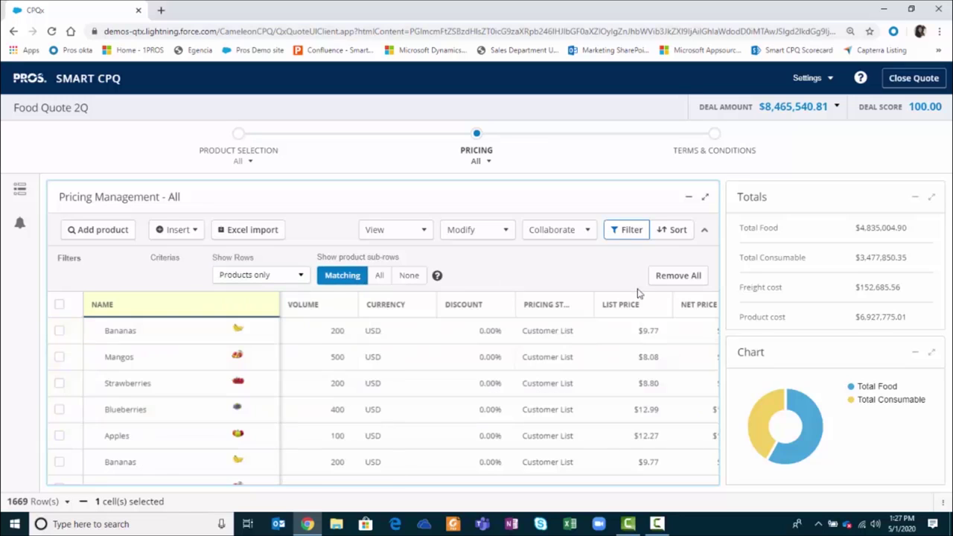
Add and apply a Volume Greater than 200 filter, leaving 1280 rows.
click(619, 231)
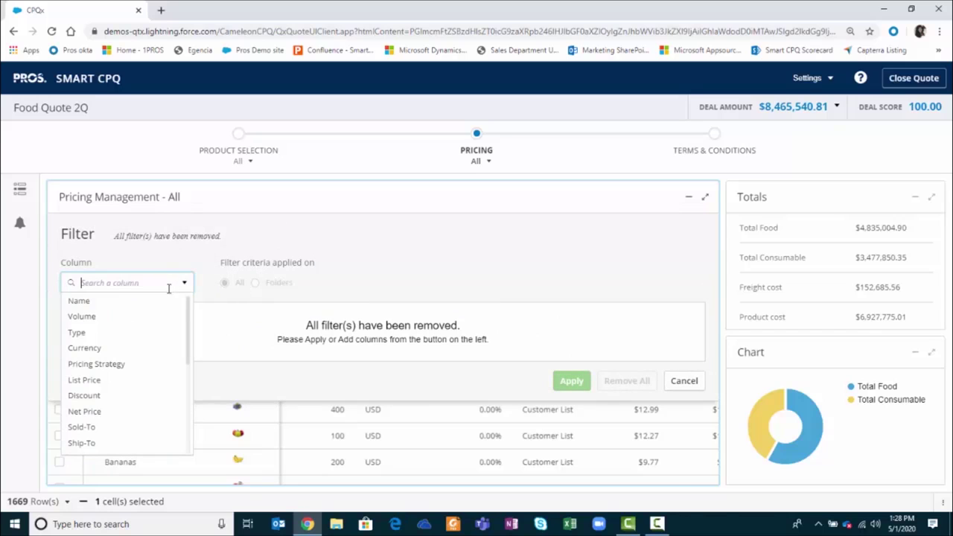
click(154, 317)
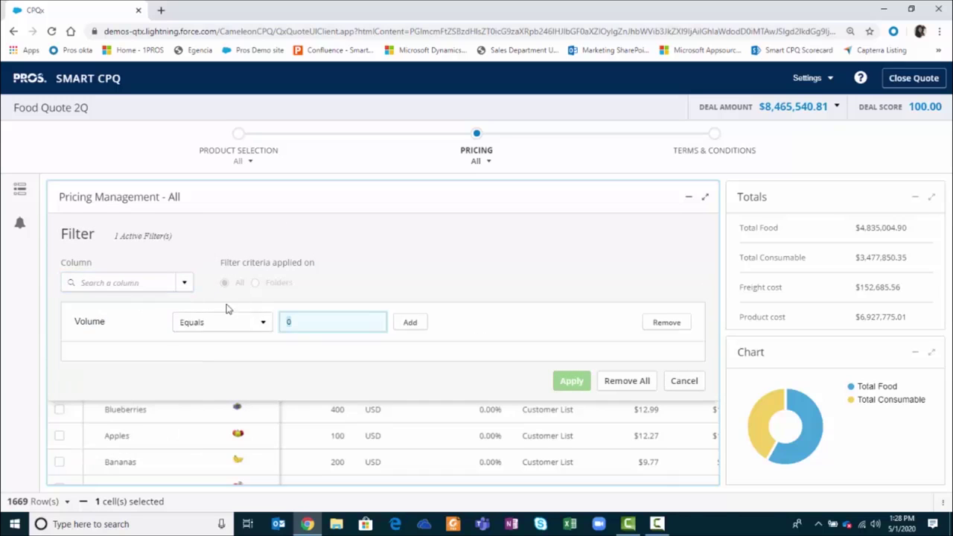
click(223, 322)
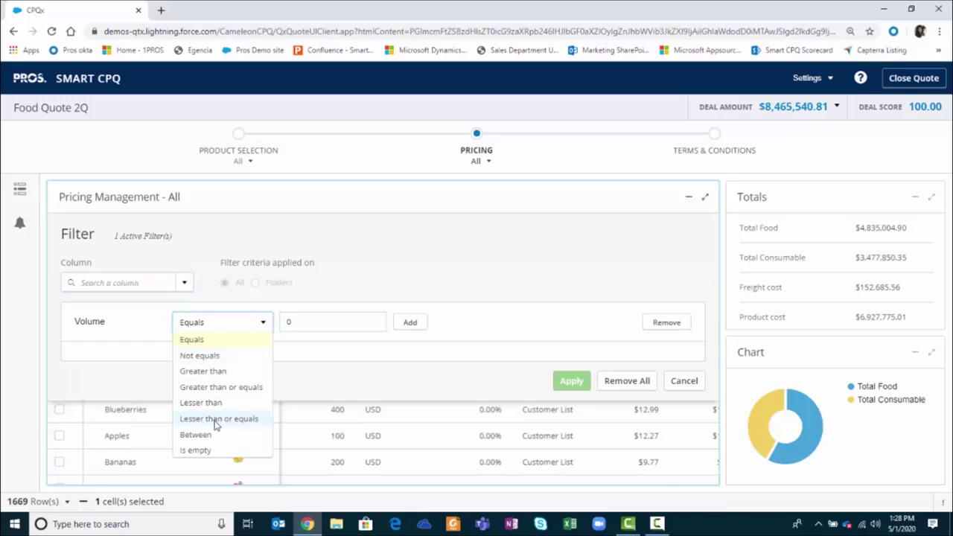
click(211, 371)
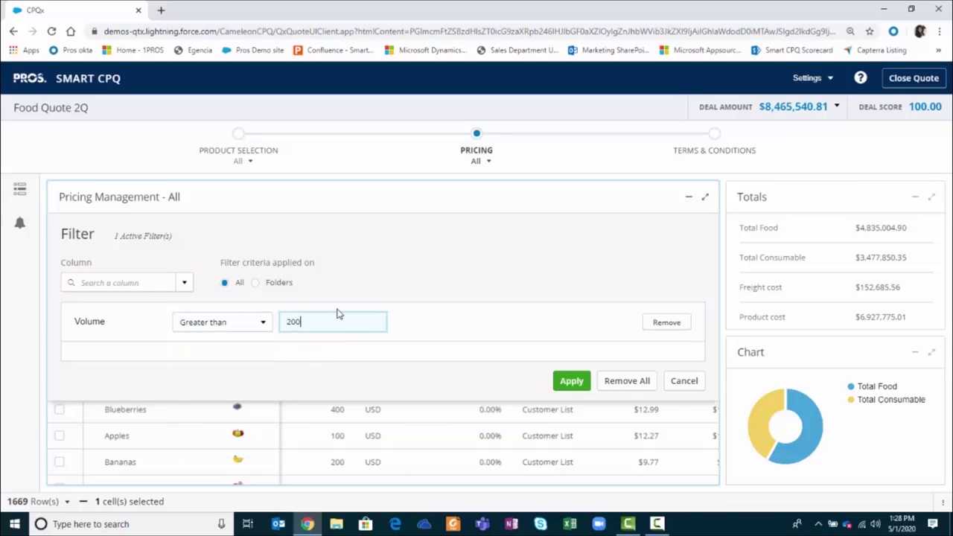
key(Return)
Mass-update Pricing Strategy to Cost Plus in Replace mode on the filtered lines, reaching $10,829,193.79.
click(706, 234)
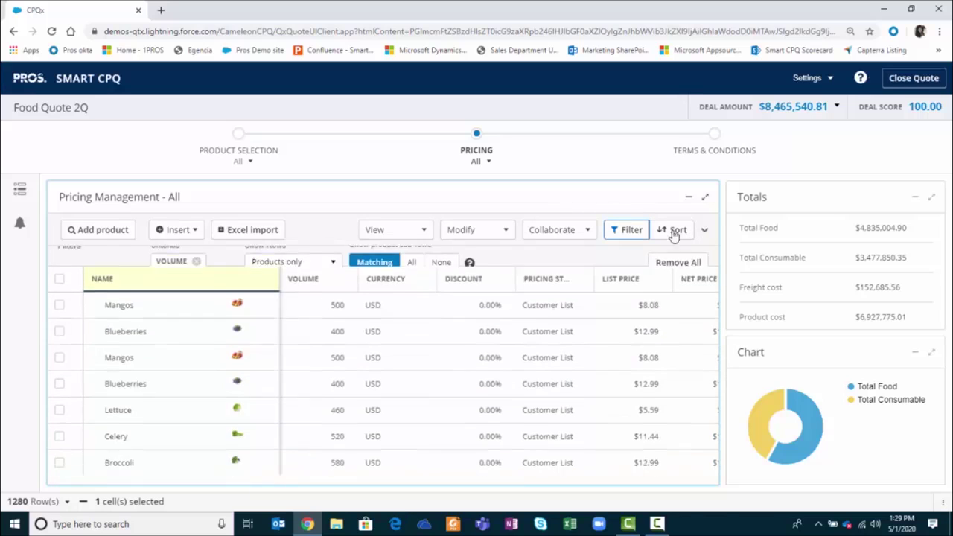
click(470, 230)
click(504, 353)
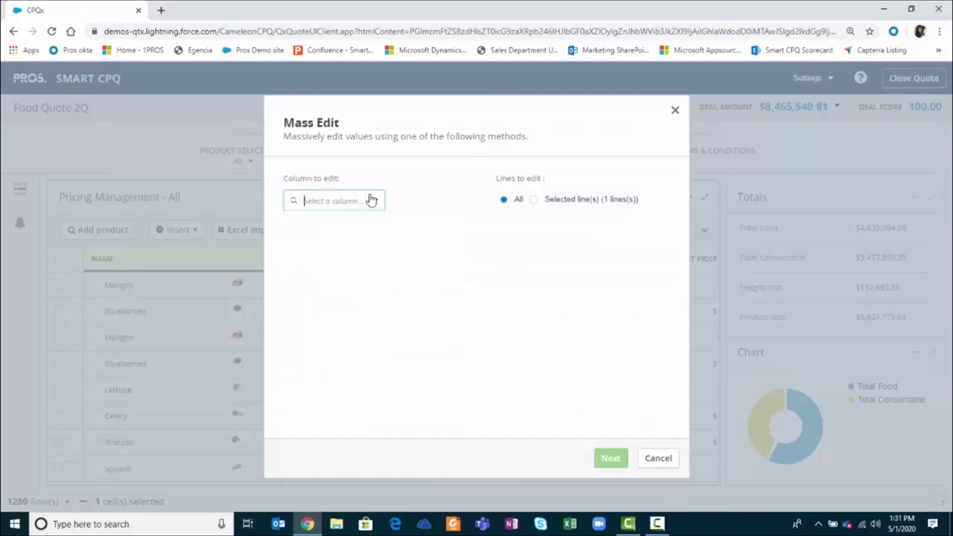
click(371, 200)
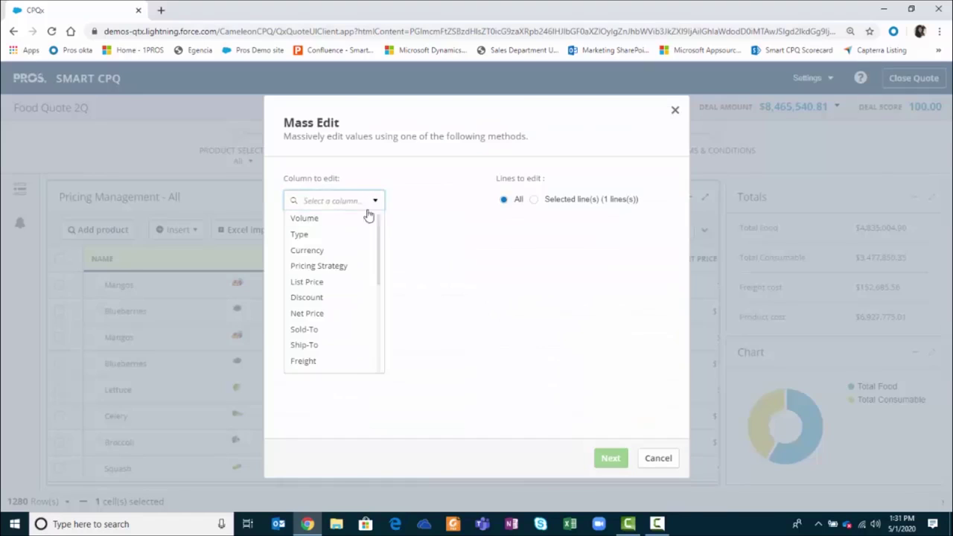
click(353, 269)
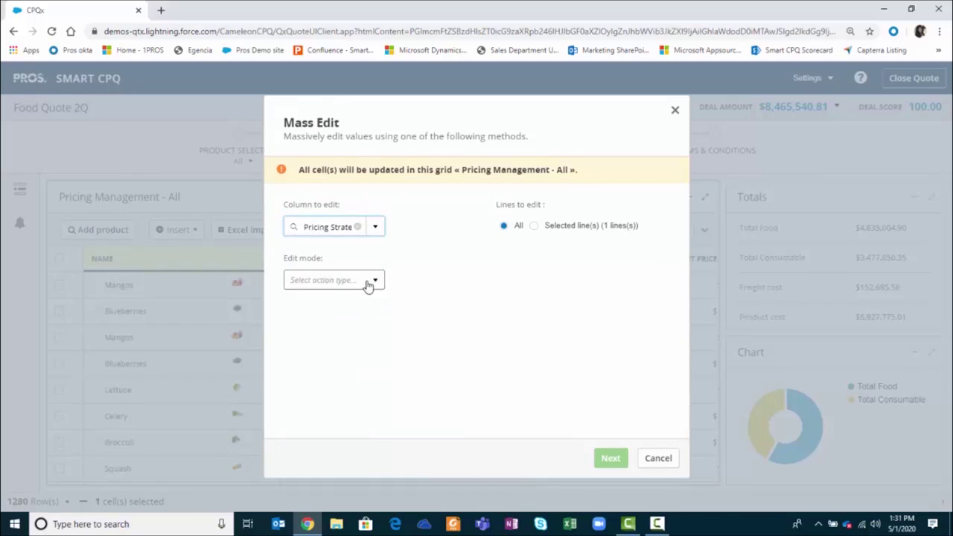
click(365, 282)
click(338, 316)
click(374, 391)
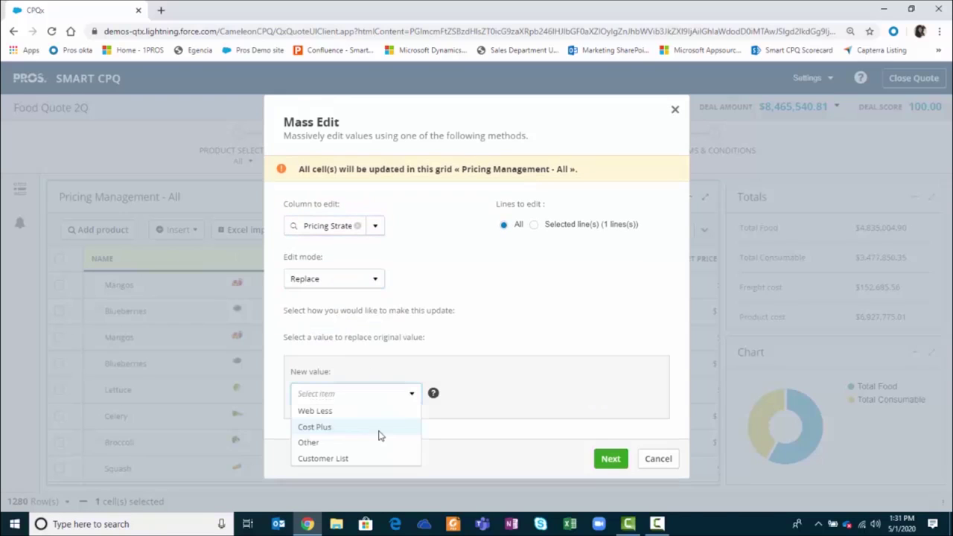
click(379, 429)
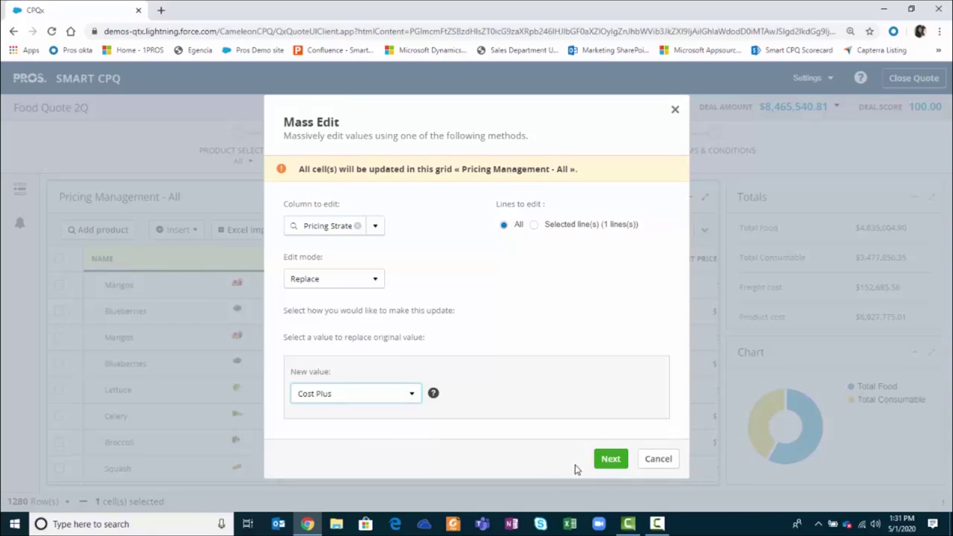
click(610, 462)
click(557, 373)
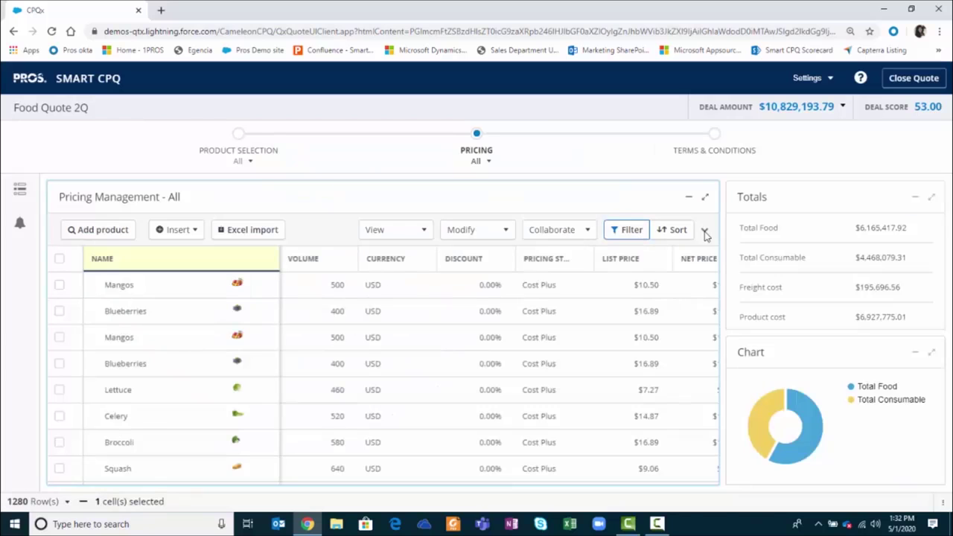
Remove all grid filters and scroll through the 2117 state-grouped lines to review them.
click(706, 234)
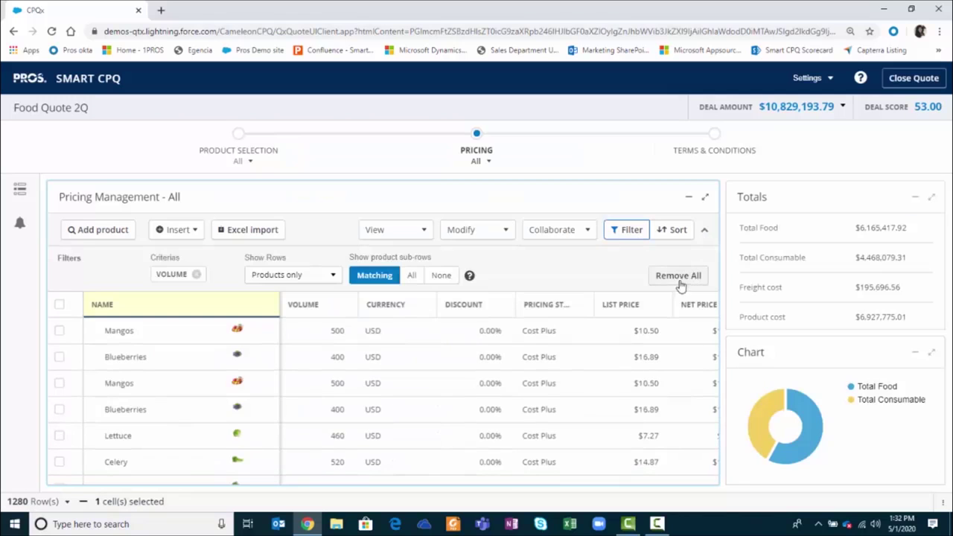
click(677, 275)
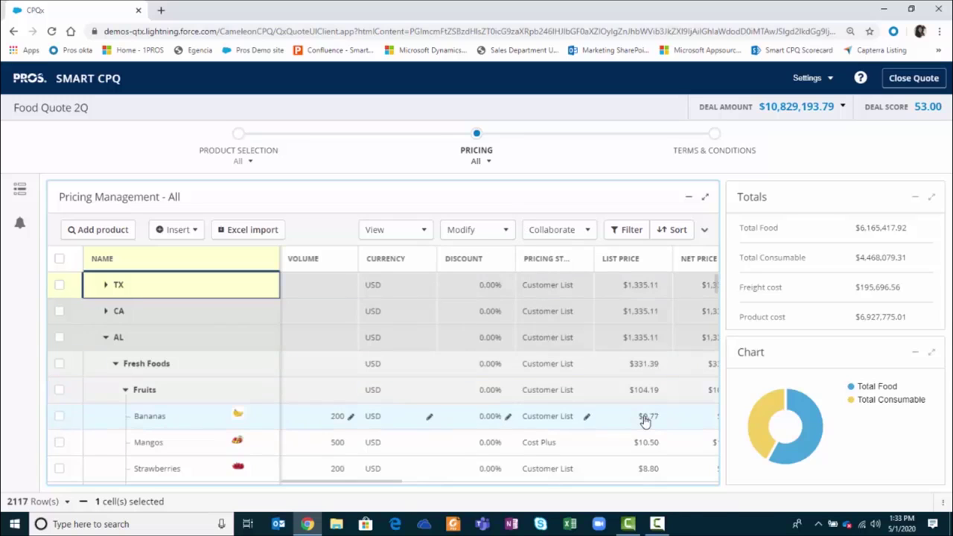
scroll(645, 414, down, 5)
scroll(645, 421, down, 3)
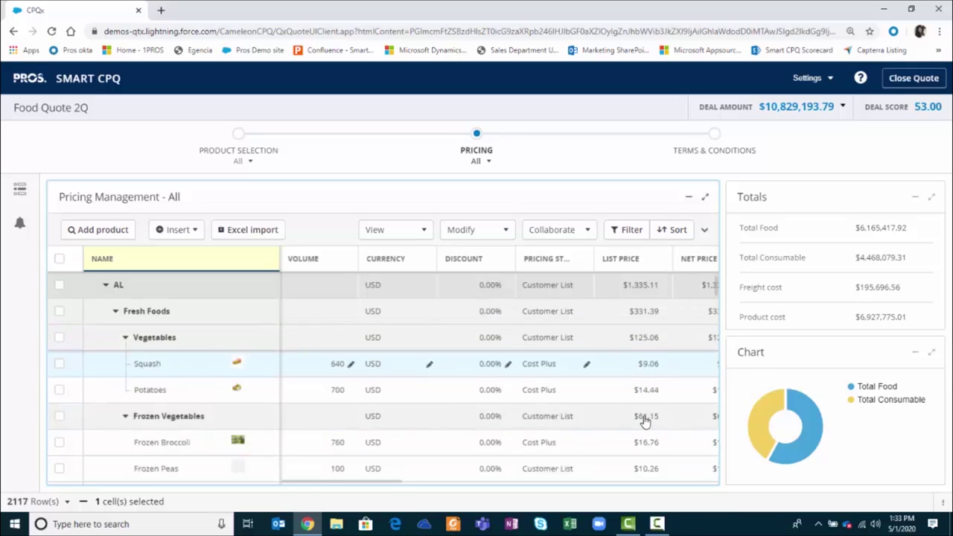
scroll(645, 421, up, 5)
scroll(645, 421, up, 3)
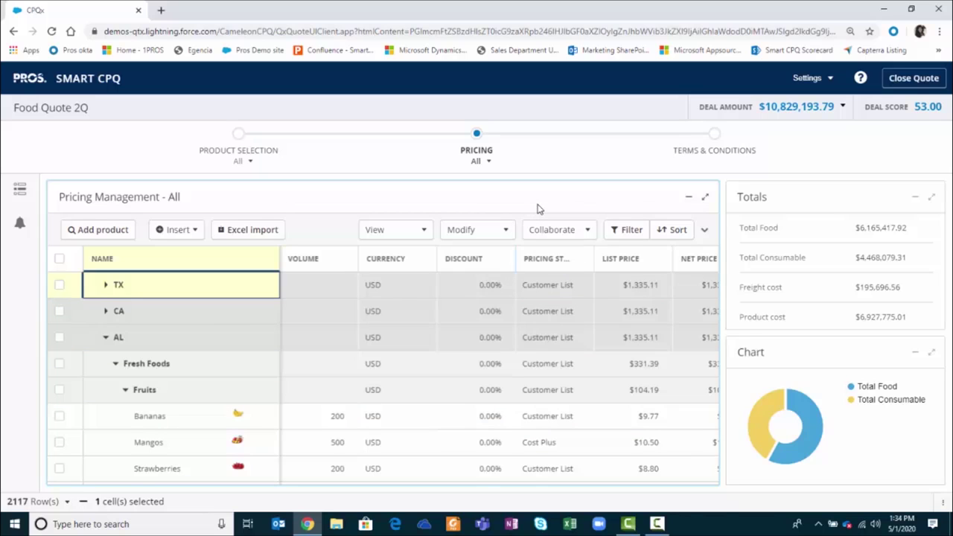
Start a mass update that replaces the values in the Discount column.
click(509, 231)
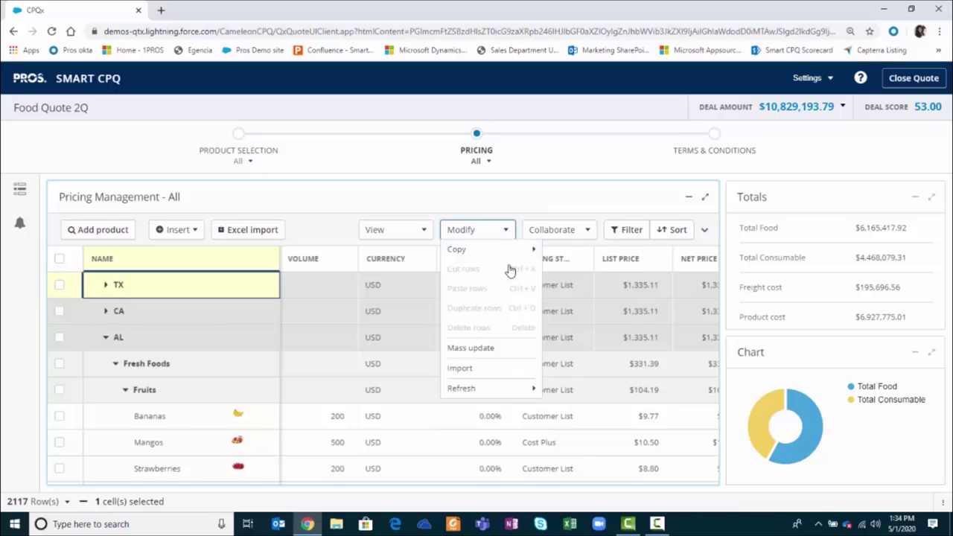
click(493, 348)
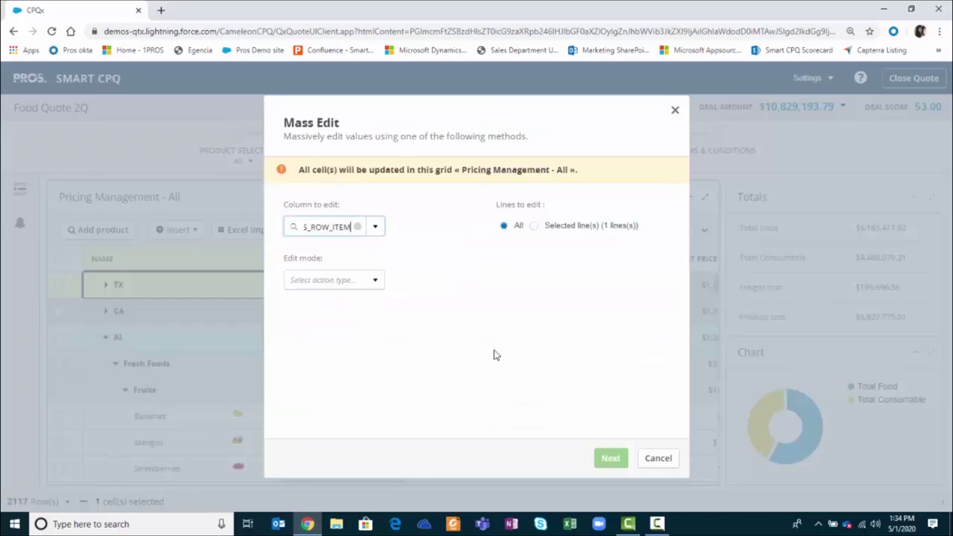
click(328, 227)
click(338, 301)
click(347, 286)
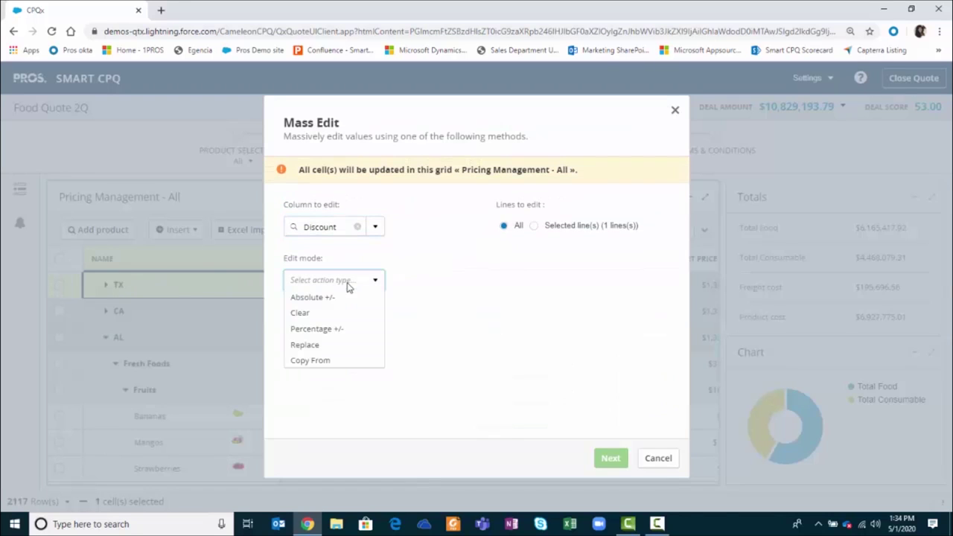
click(325, 346)
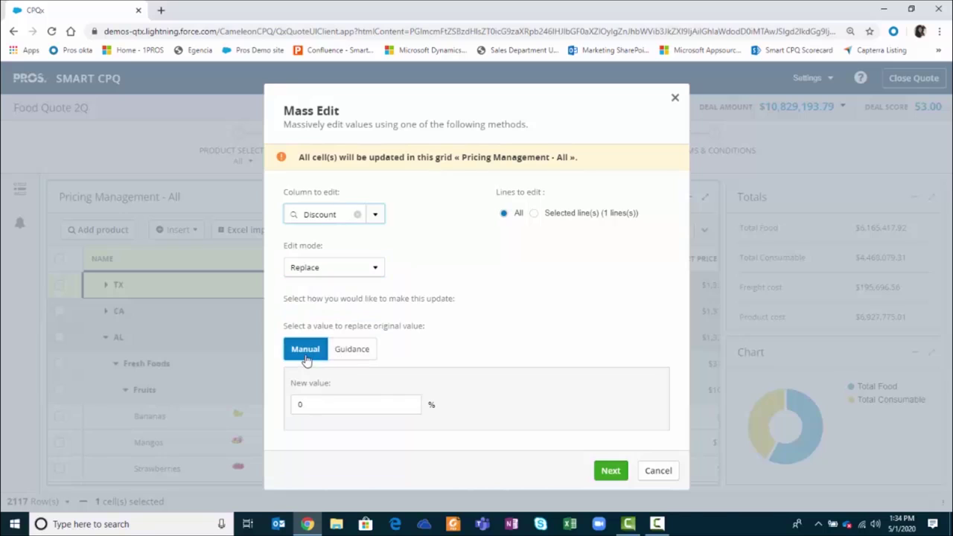
Fill every discount from Target Discount guidance, check the TX lines, and close the quote.
click(360, 351)
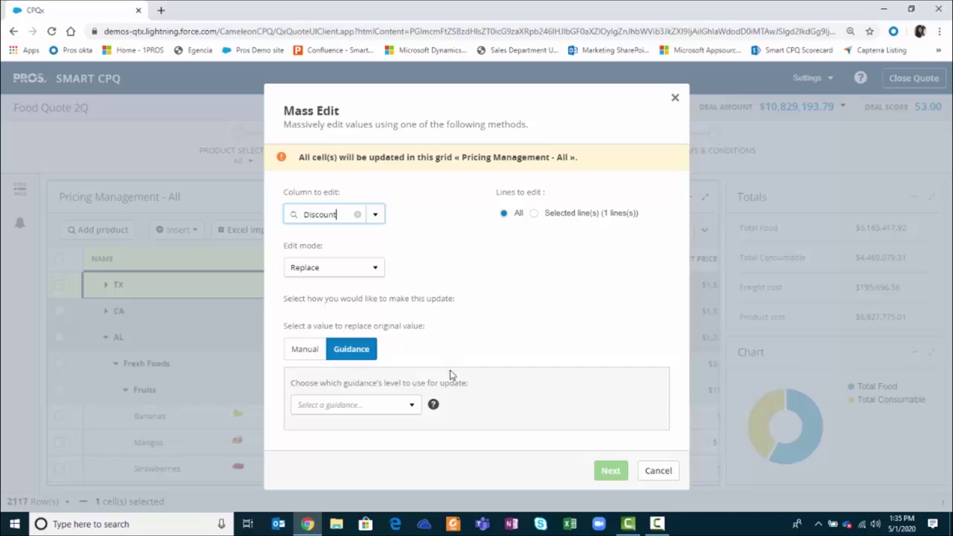
click(410, 407)
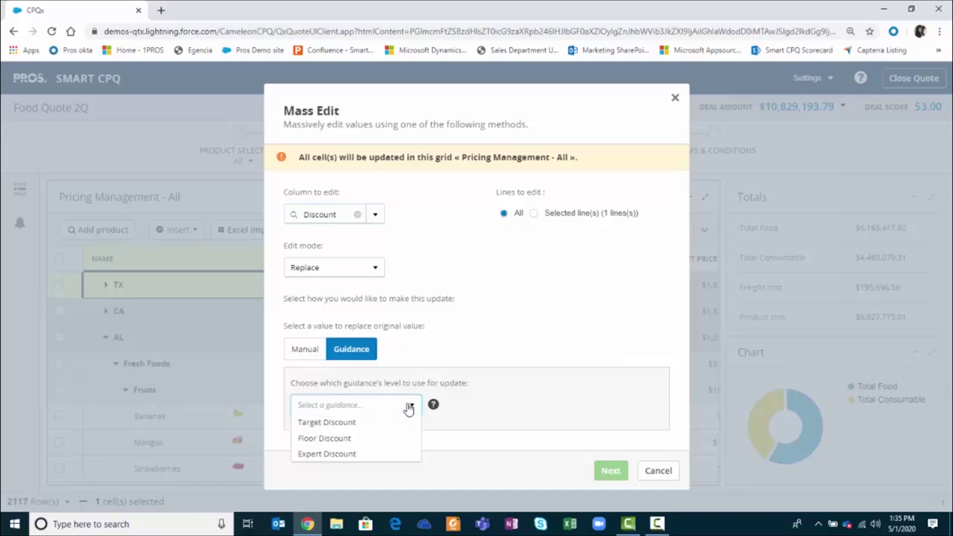
click(363, 422)
click(610, 471)
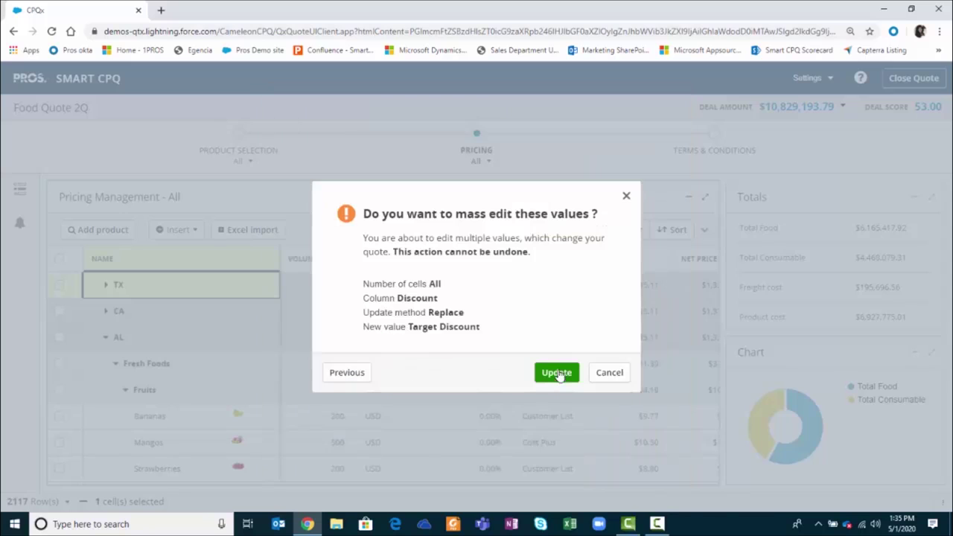
click(559, 374)
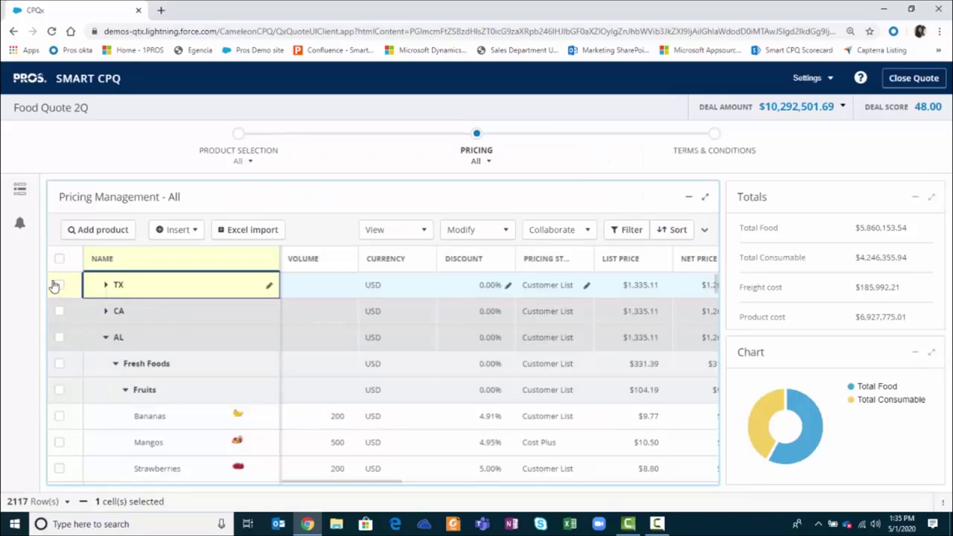
click(170, 290)
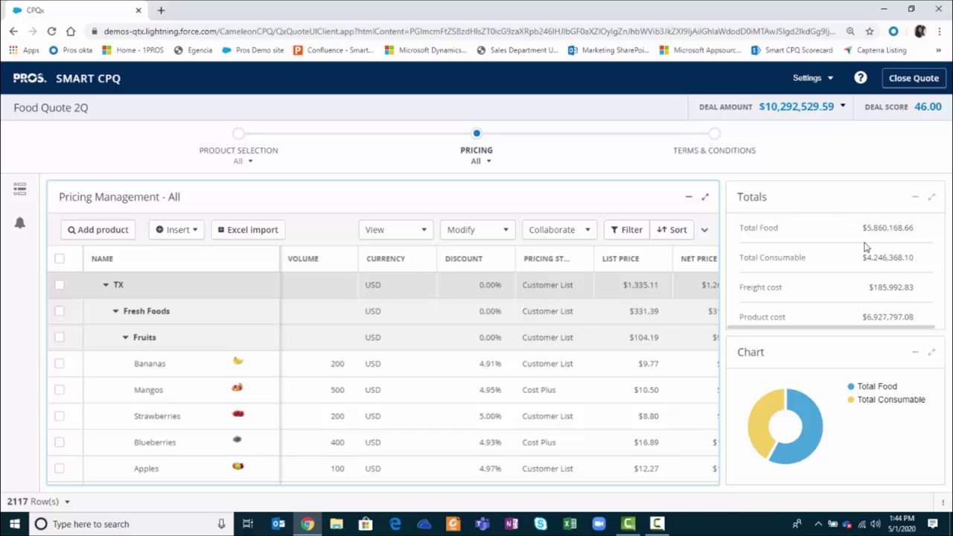
click(922, 79)
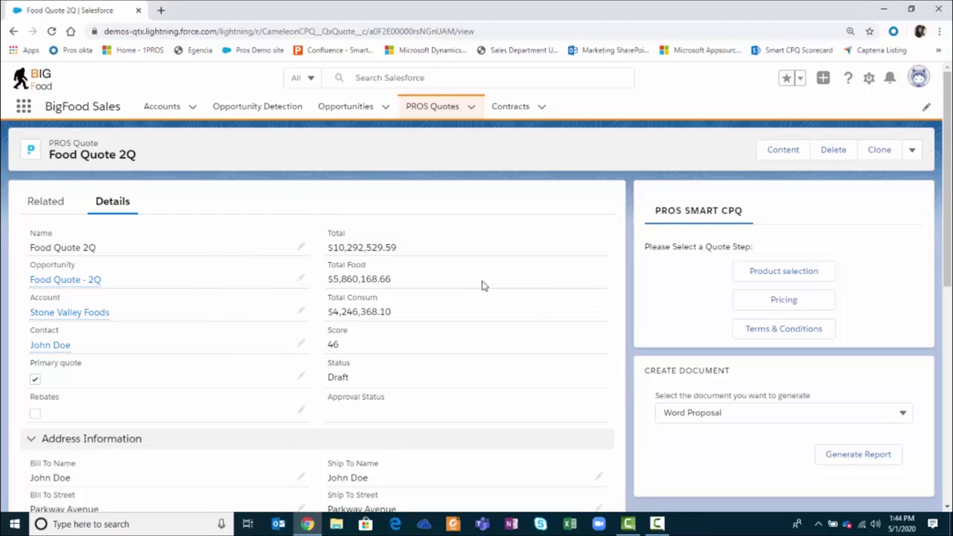
Generate the Food Quote 2Q Word Proposal and find it under the record's Related Files.
click(850, 456)
click(49, 209)
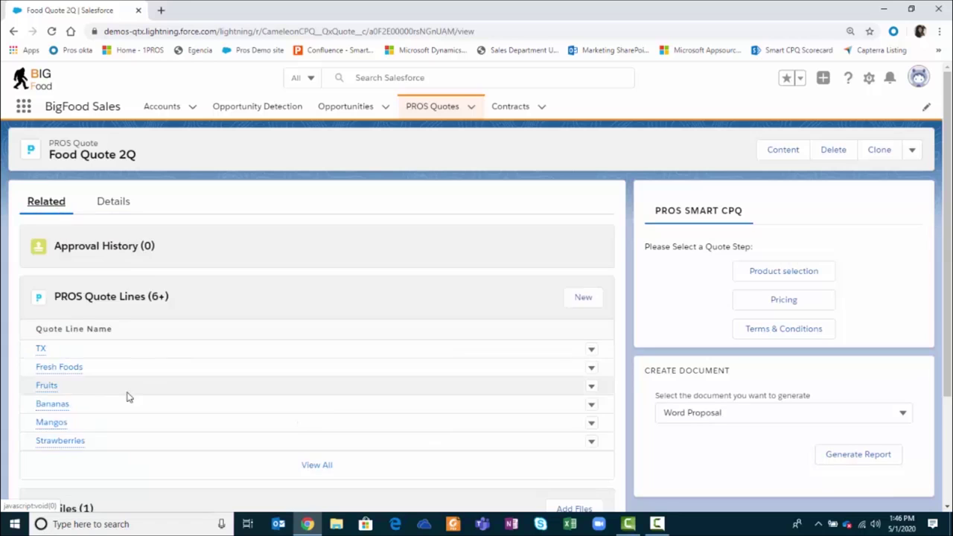
scroll(127, 395, down, 2)
Preview the 88-page Food Quote 2Q Word Proposal 2020-05-01 docx and download it.
click(105, 395)
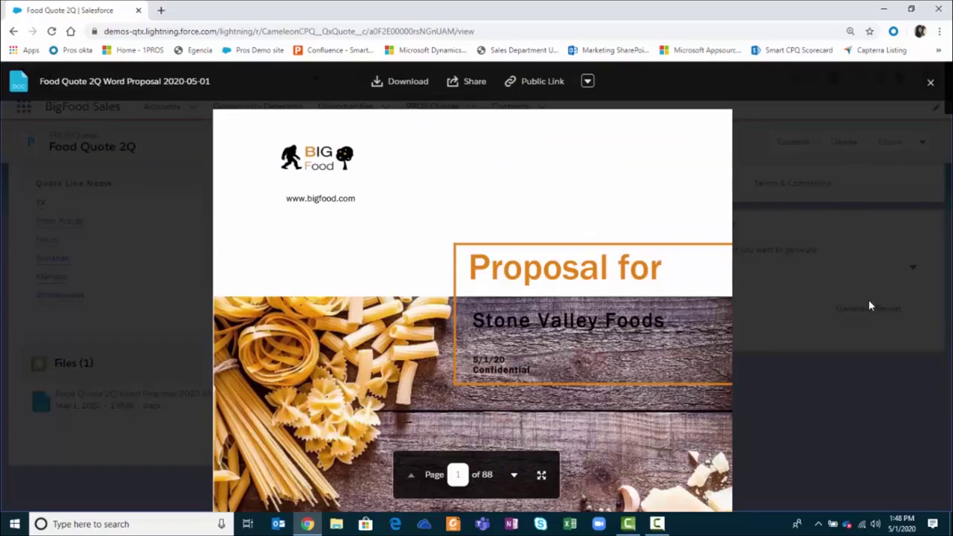
click(398, 84)
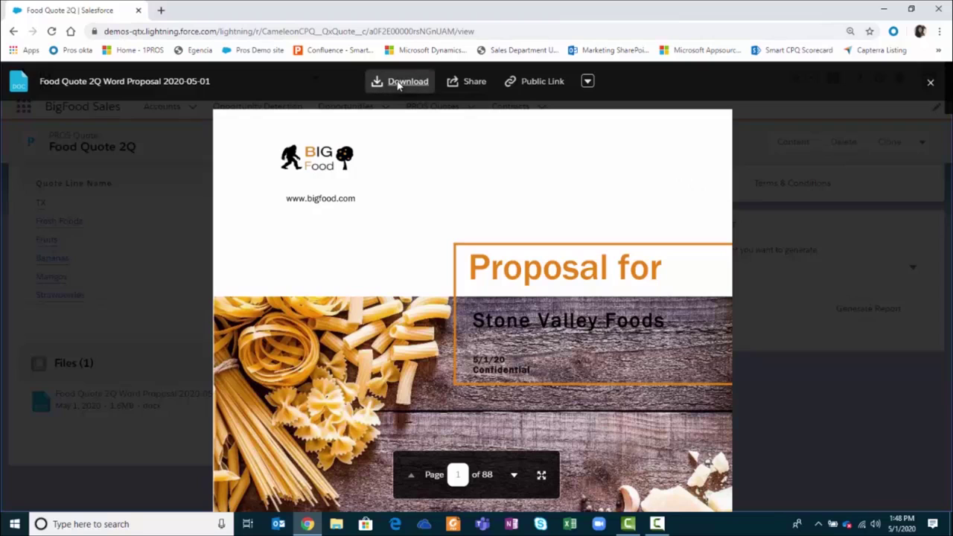